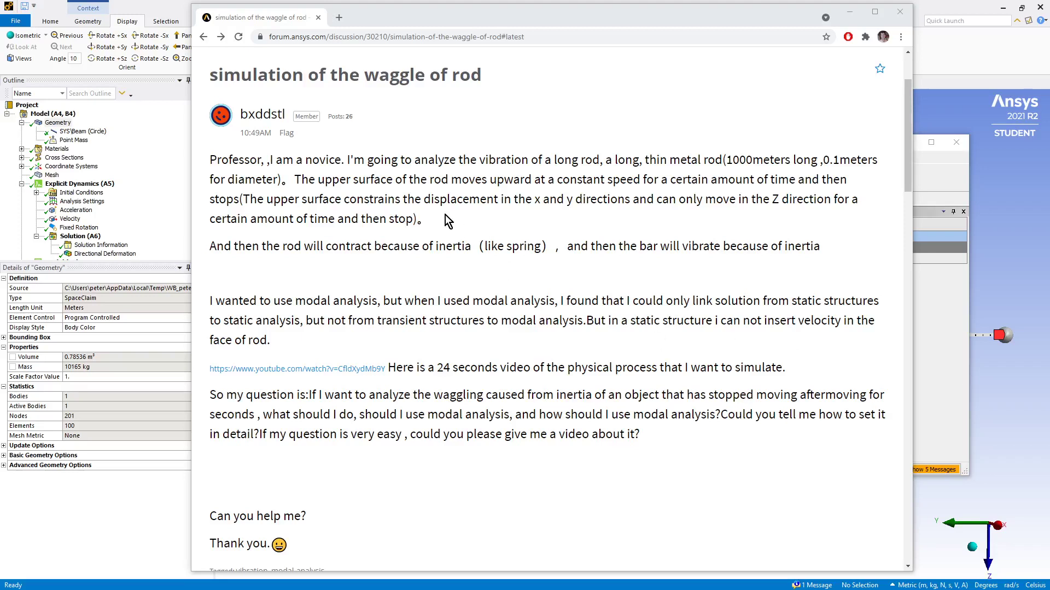
- Read the forum question and open its linked 'waggle of rod' YouTube video
scroll(491, 163, "up", 2)
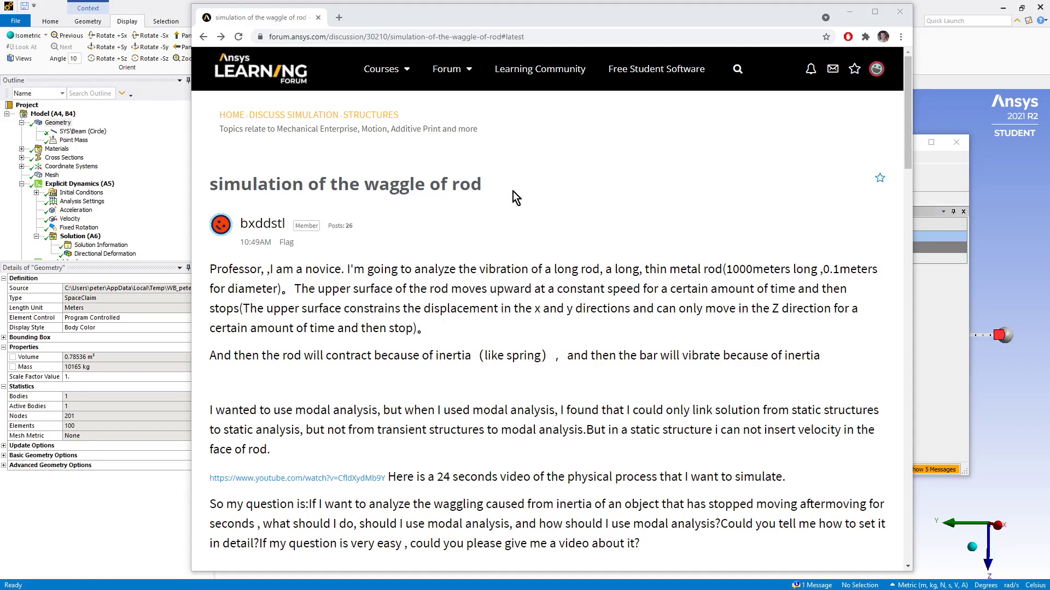
scroll(516, 197, "down", 2)
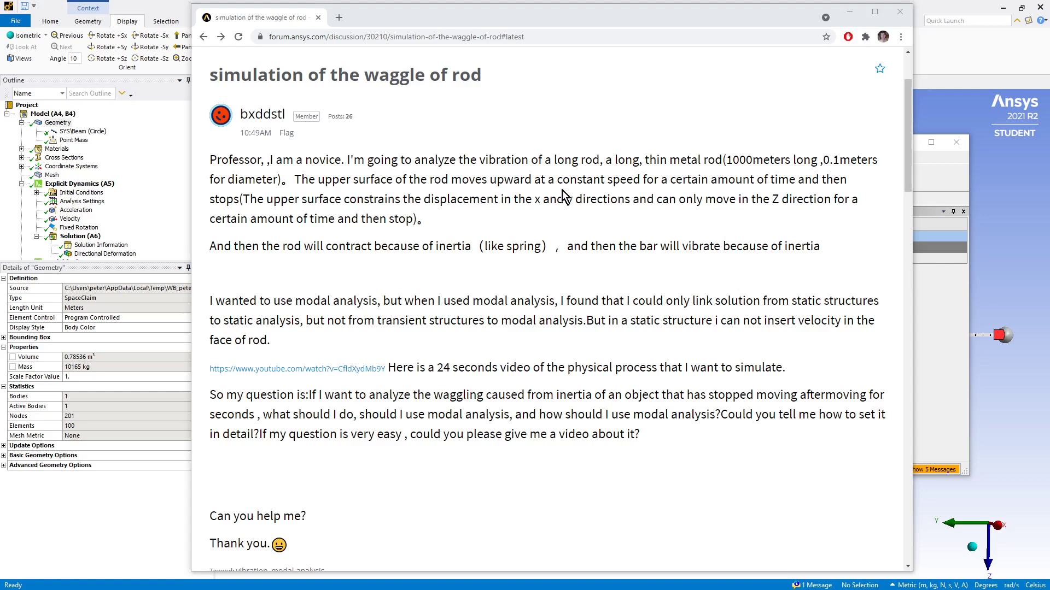
left_click(325, 370)
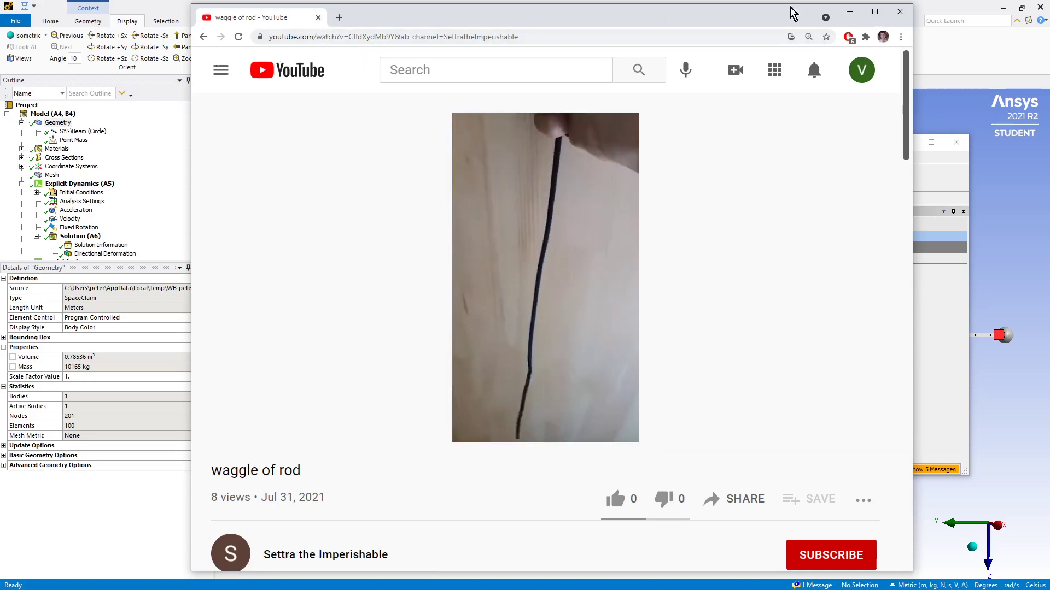
- Minimize the YouTube browser to reveal the Ansys Mechanical and Workbench windows
left_click(849, 12)
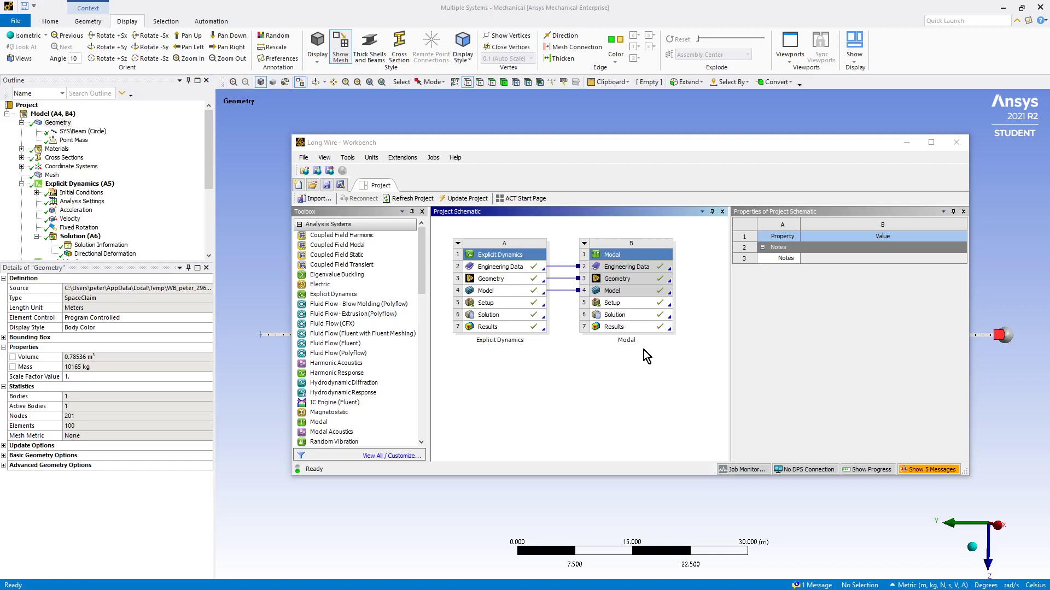
- Hide Workbench and inspect the Beam (Circle), Point Mass, Geometry and Mesh details
left_click(905, 143)
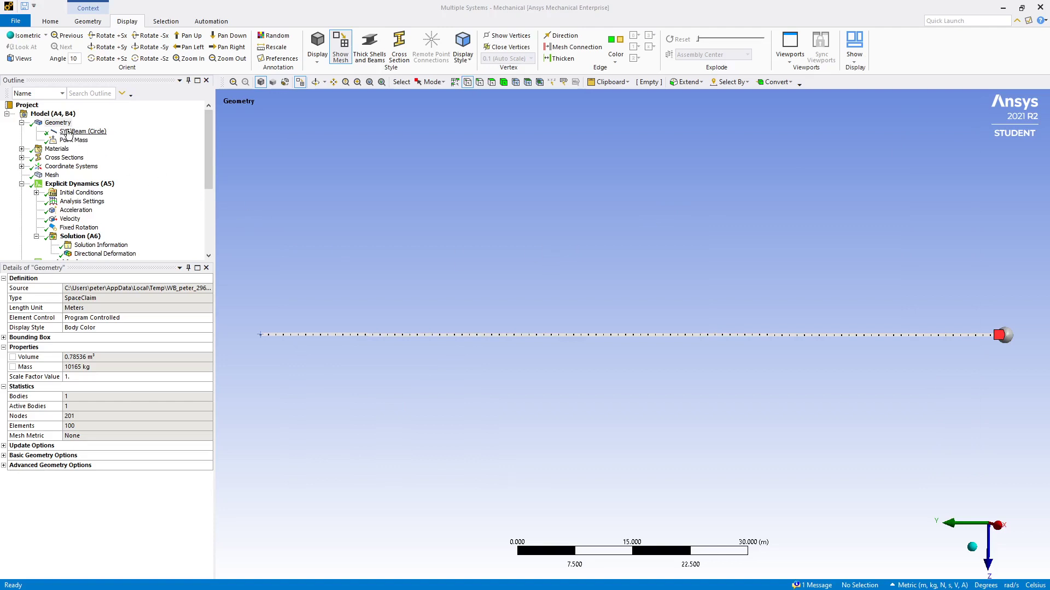
left_click(68, 132)
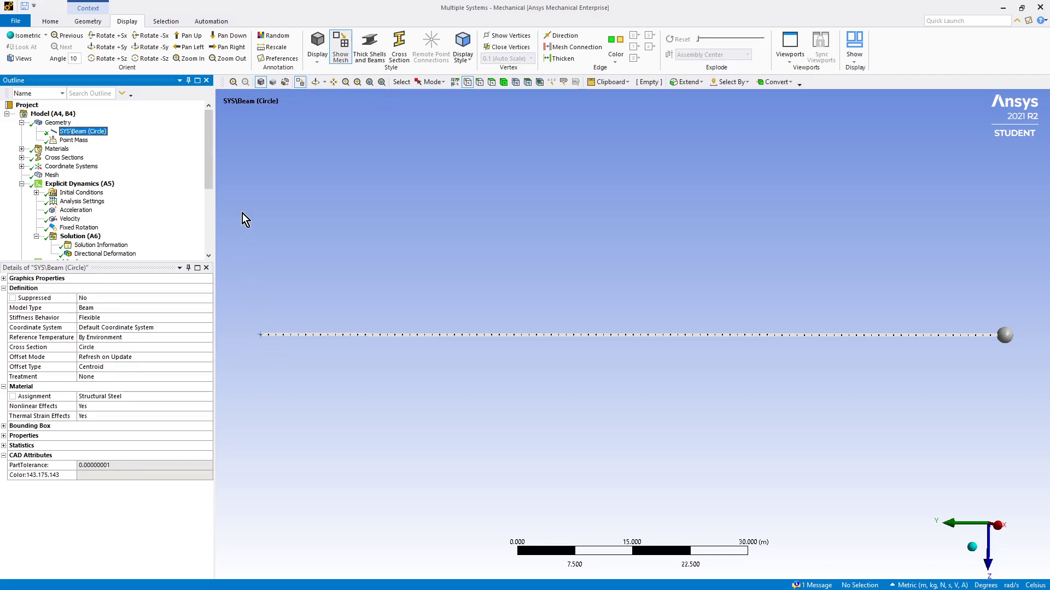
left_click(73, 140)
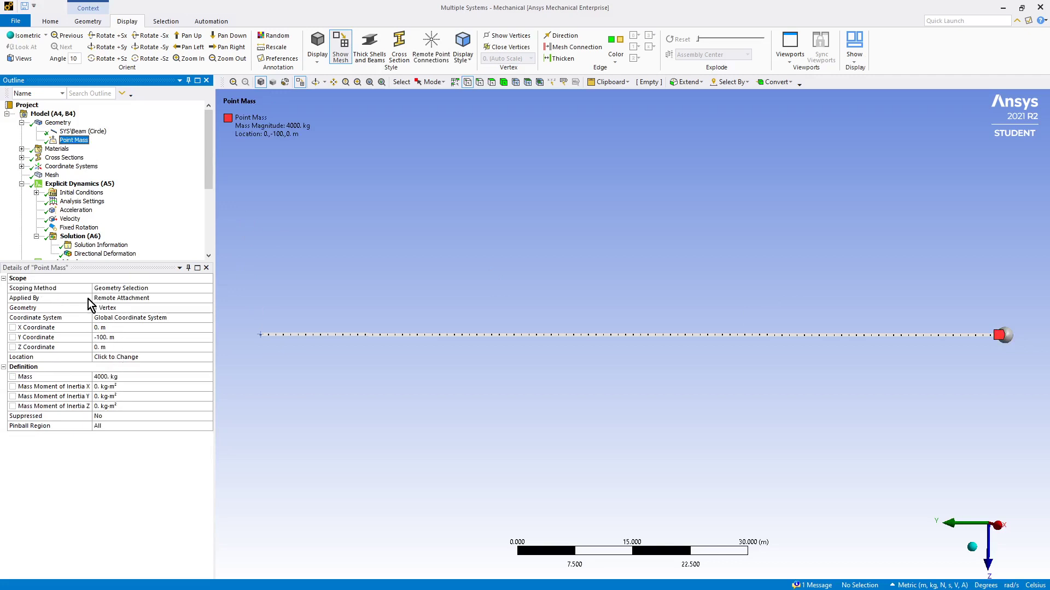
left_click(57, 122)
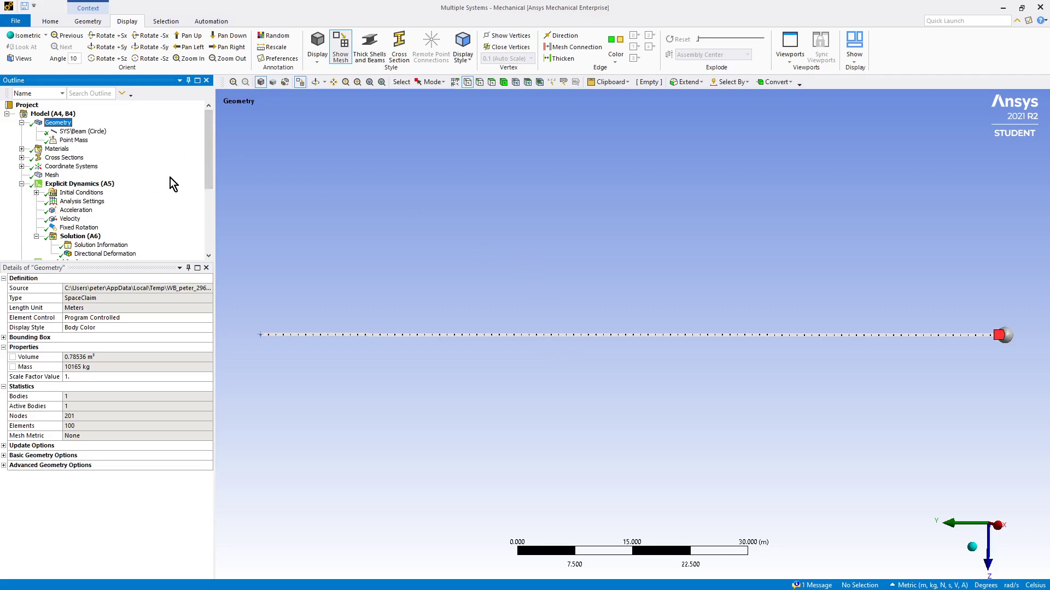
left_click(48, 175)
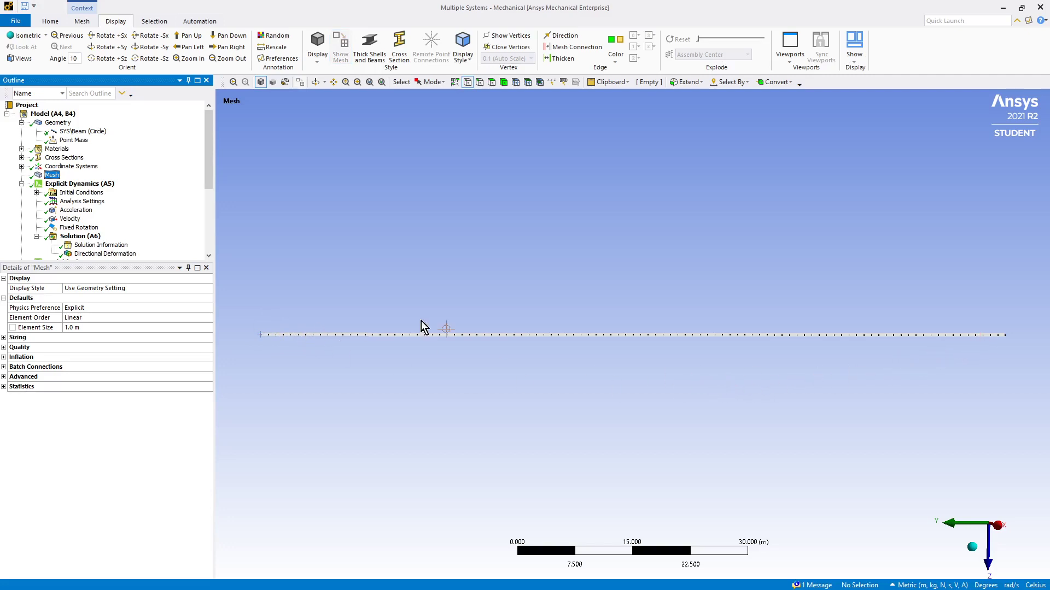
- Play, then stop, the first mode's Total Deformation animation at 8.0054 Hz
left_click_drag(210, 188, 217, 252)
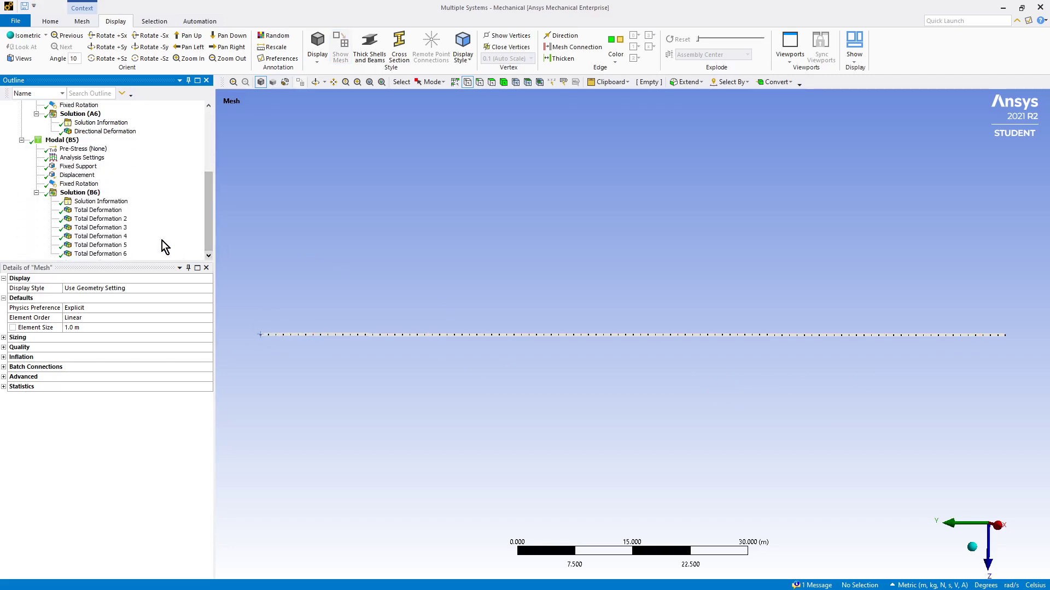
left_click(108, 212)
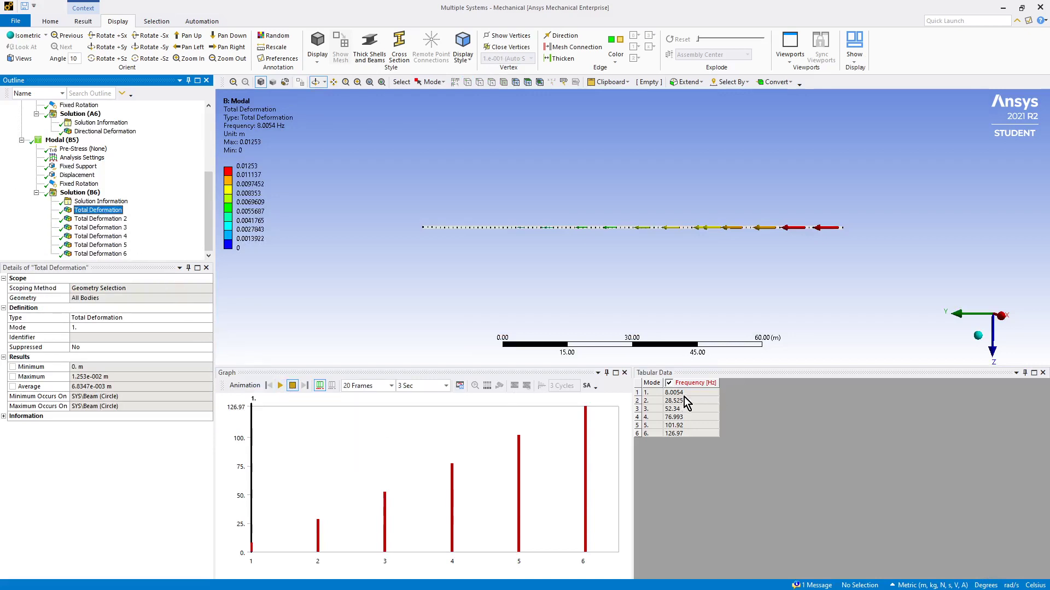
left_click(280, 385)
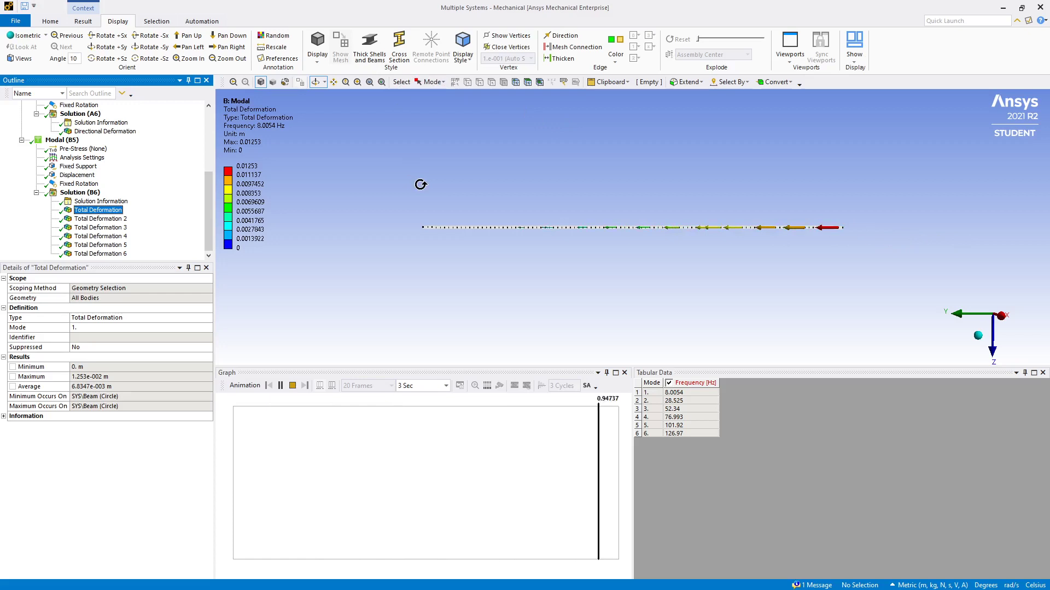
left_click(294, 388)
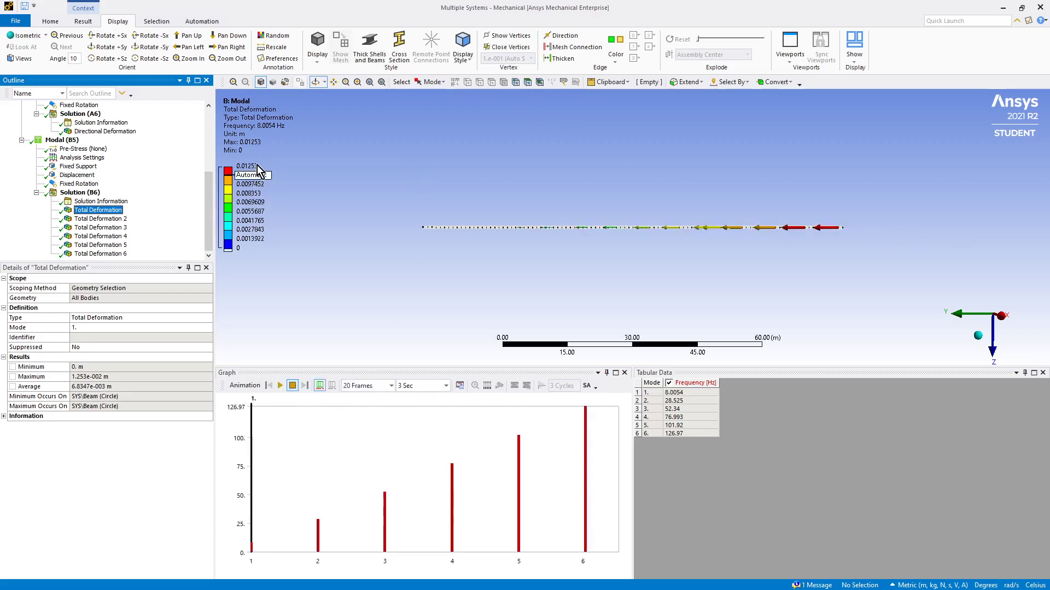
- Set the deformation scale to 4.e+002 (Auto Scale) and replay the mode 1 animation
left_click(82, 22)
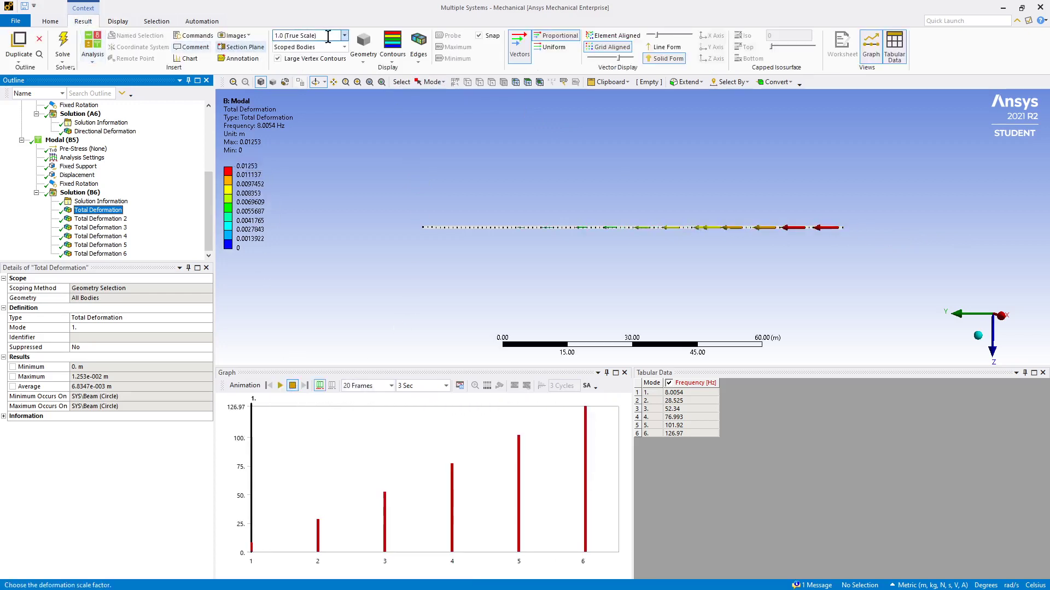
left_click(345, 37)
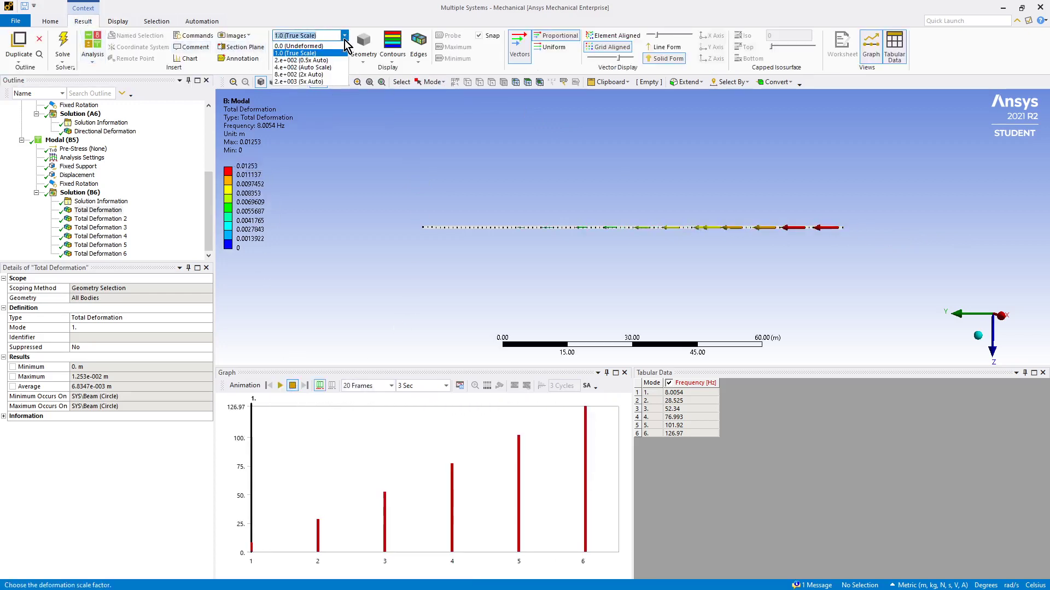
left_click(323, 67)
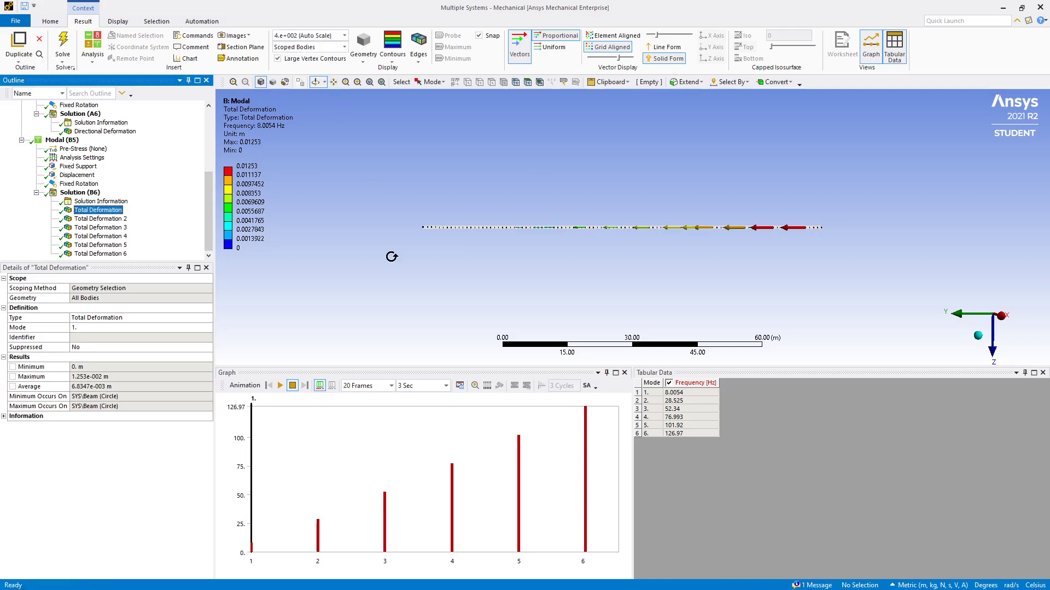
left_click(280, 385)
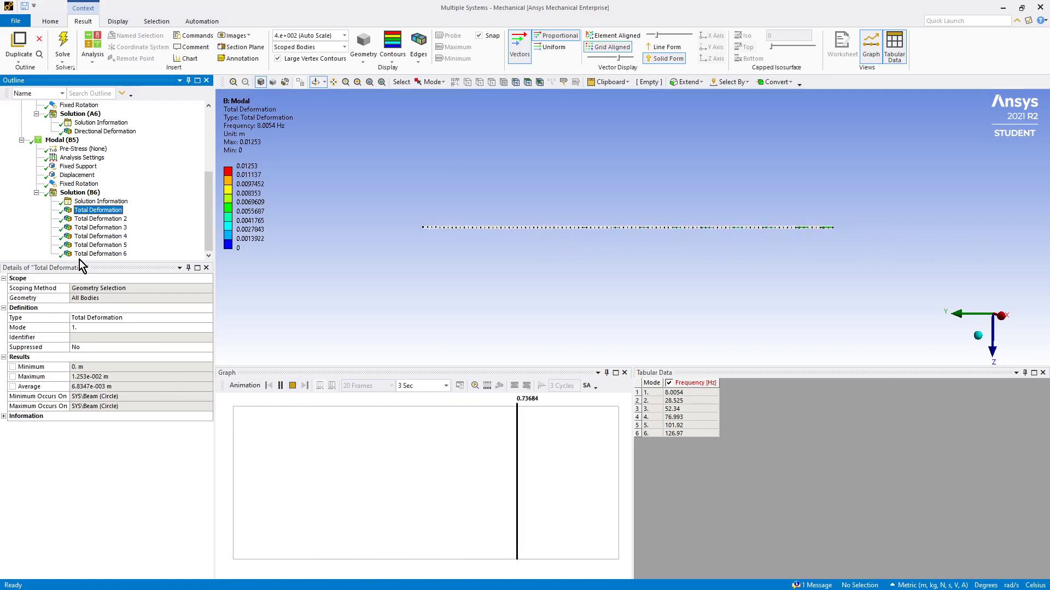
- Animate the second (28.525 Hz) and third (52.34 Hz) mode shapes
left_click(98, 219)
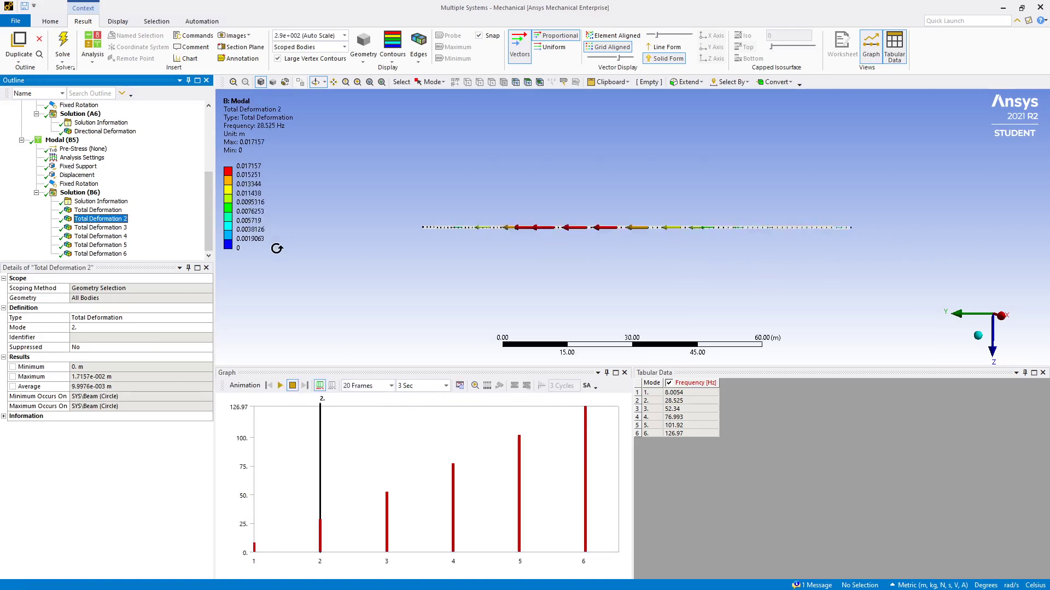
left_click(279, 386)
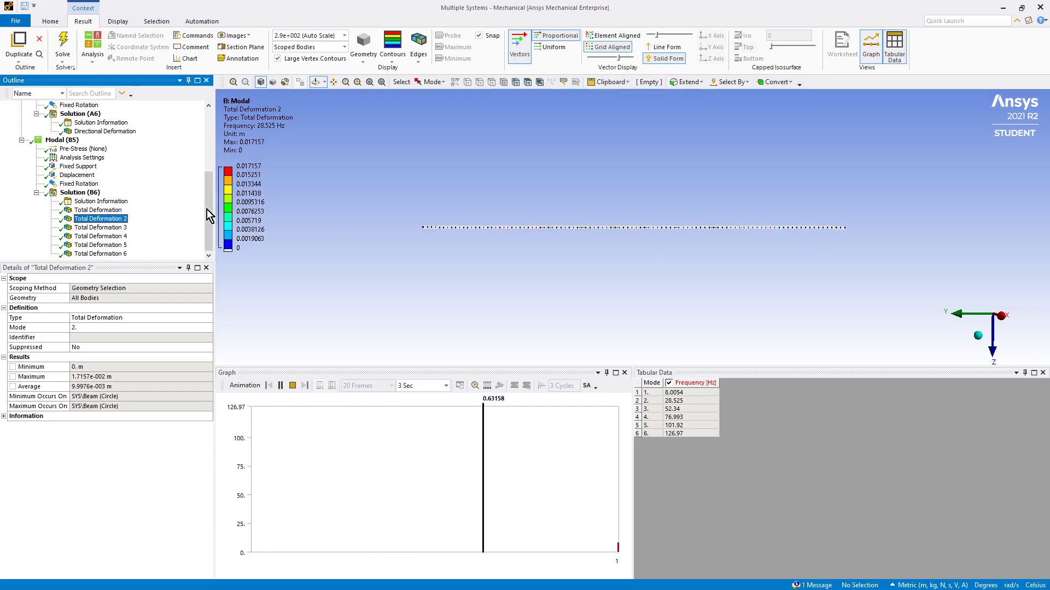
left_click(102, 228)
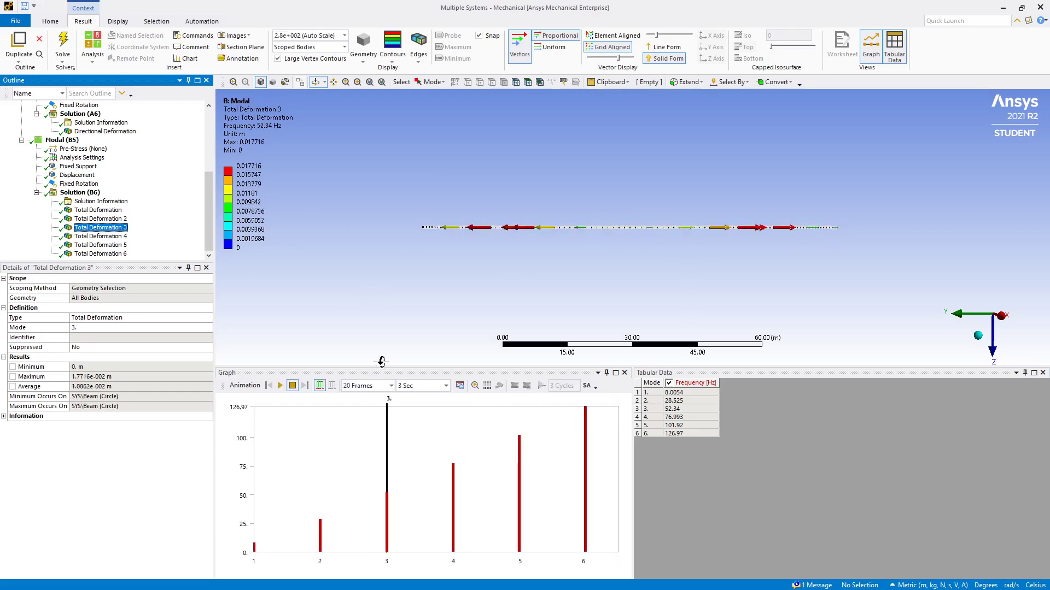
left_click(280, 385)
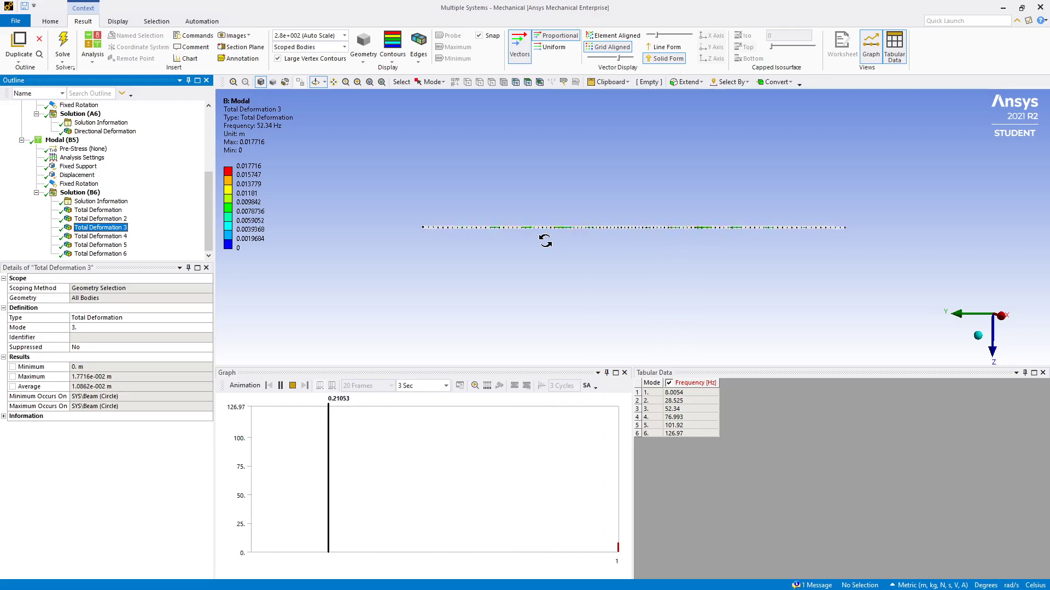
- Step through modes four to six, animate the 126.97 Hz mode, then show mode 1
left_click(112, 237)
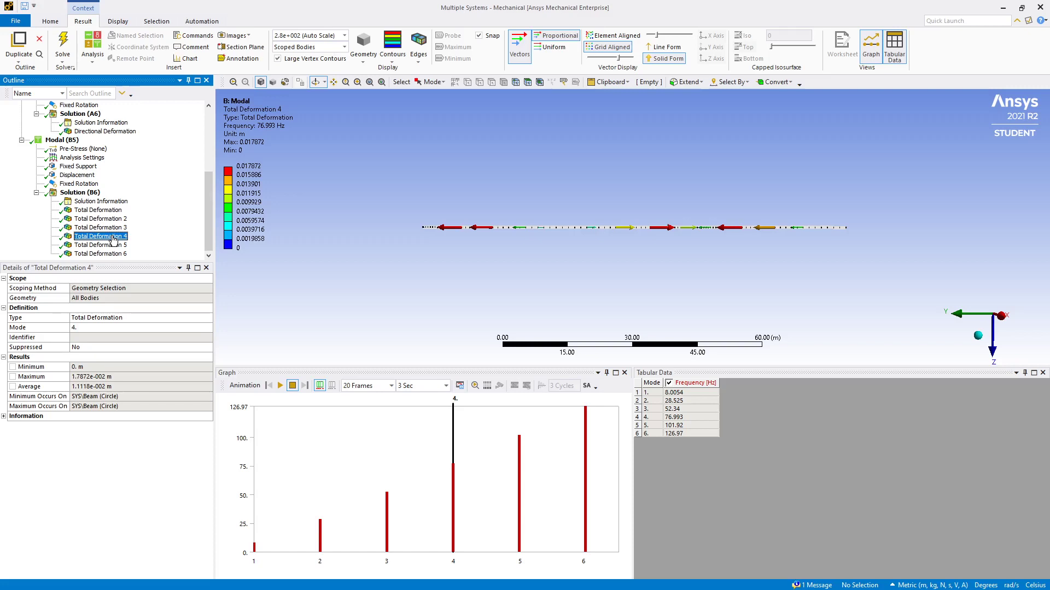
left_click(104, 245)
left_click(104, 254)
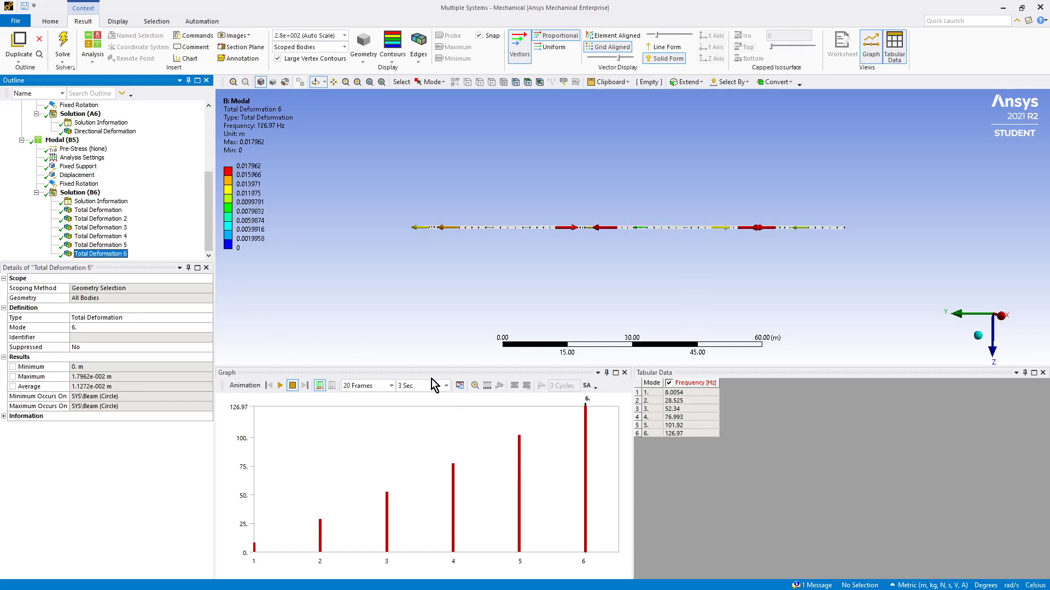
left_click(280, 385)
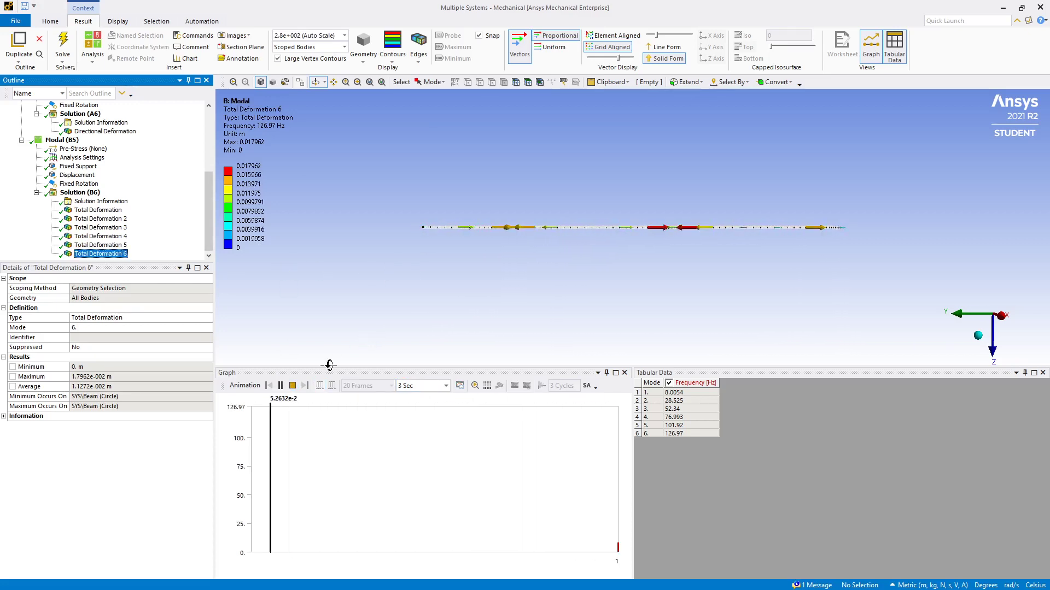
left_click(292, 386)
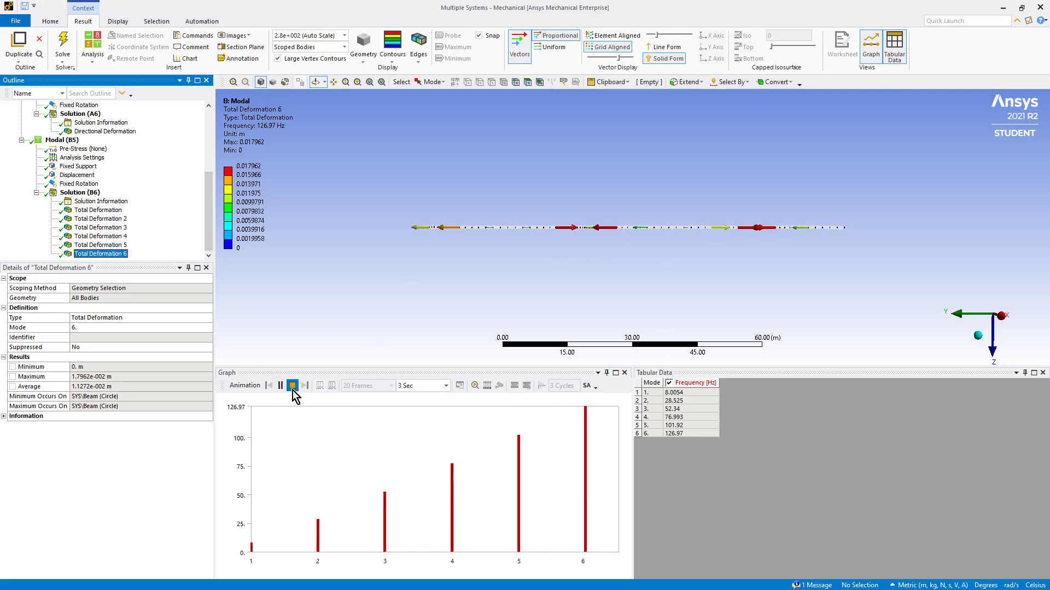
left_click(97, 210)
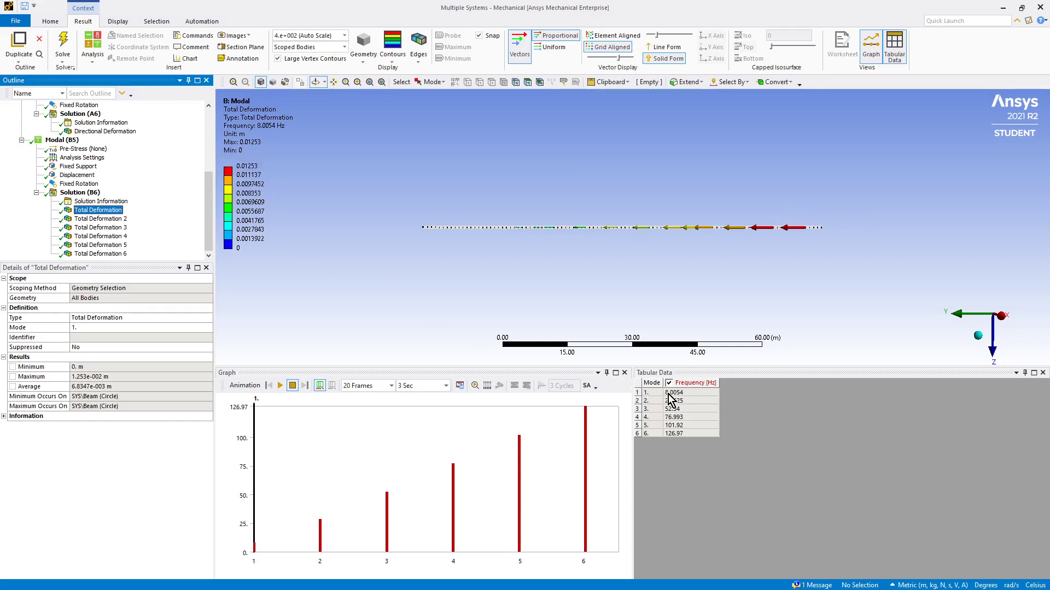
- Inspect the Explicit Dynamics setup, Acceleration load and the +20/−20 m/s Velocity pulse
left_click_drag(207, 207, 217, 160)
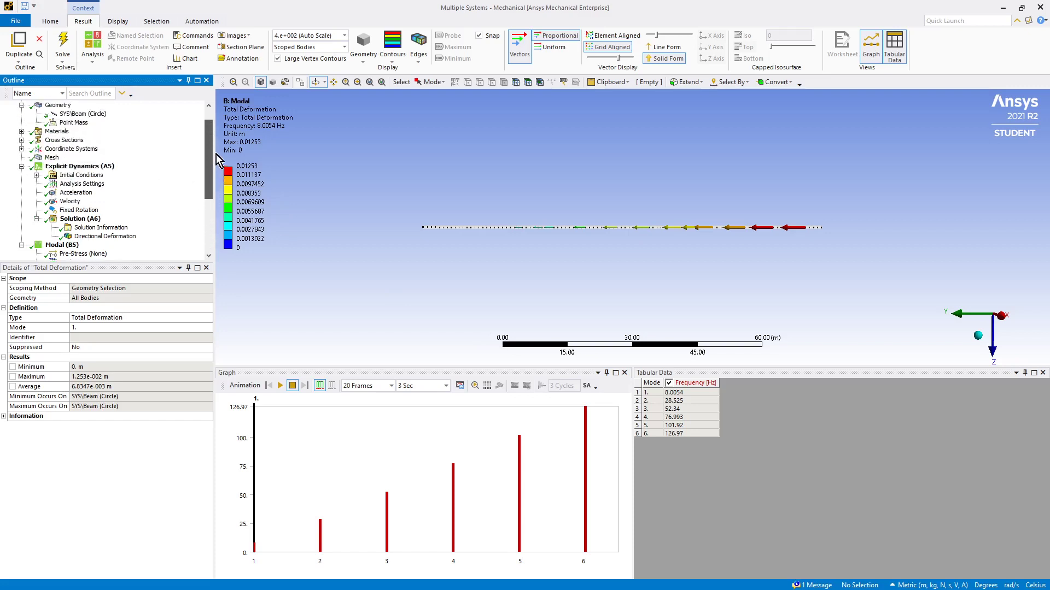
left_click(79, 167)
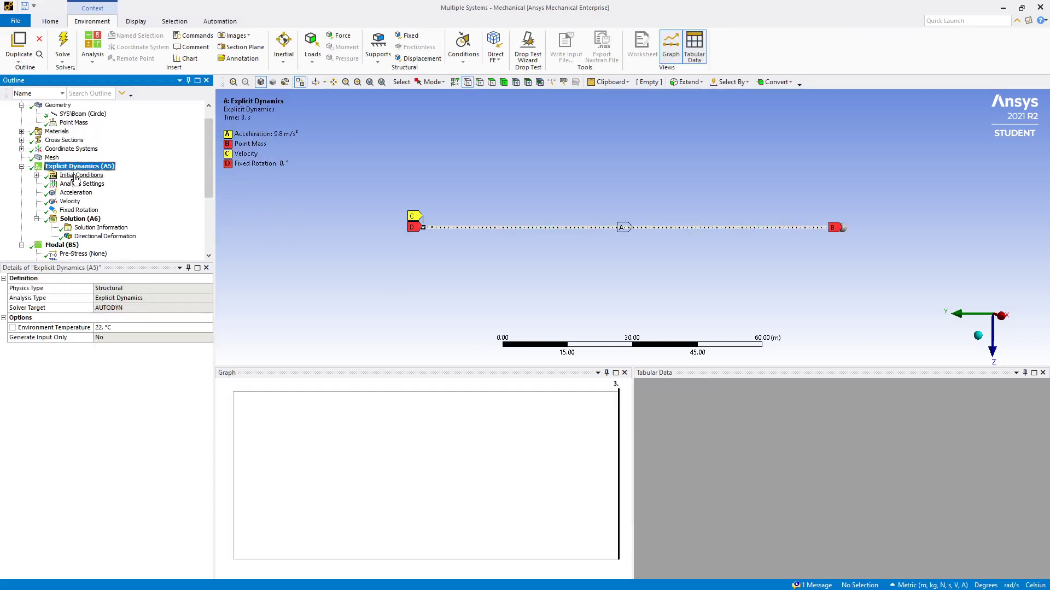
left_click(75, 194)
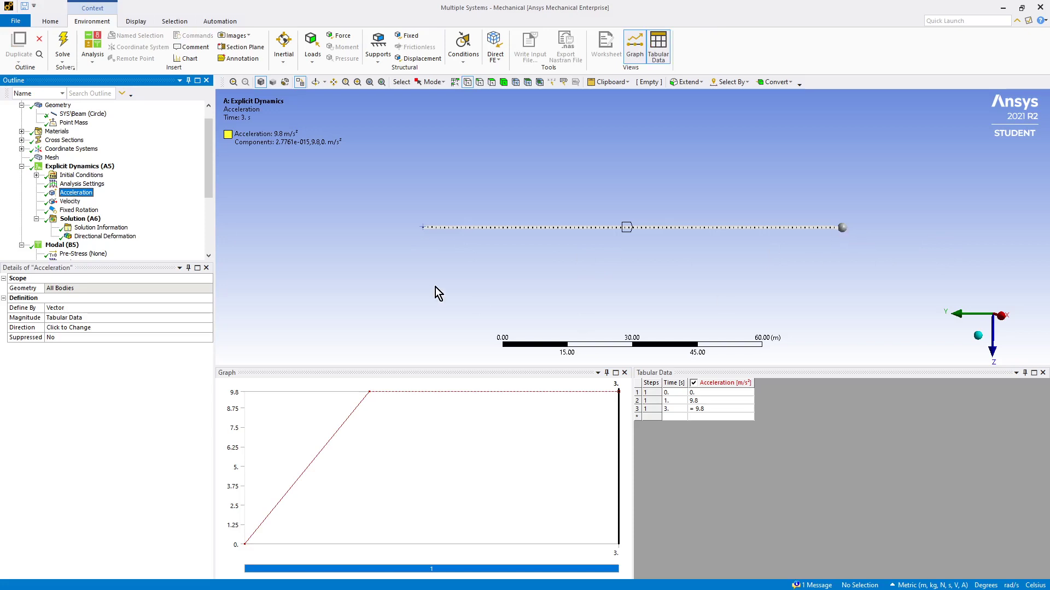
left_click(70, 203)
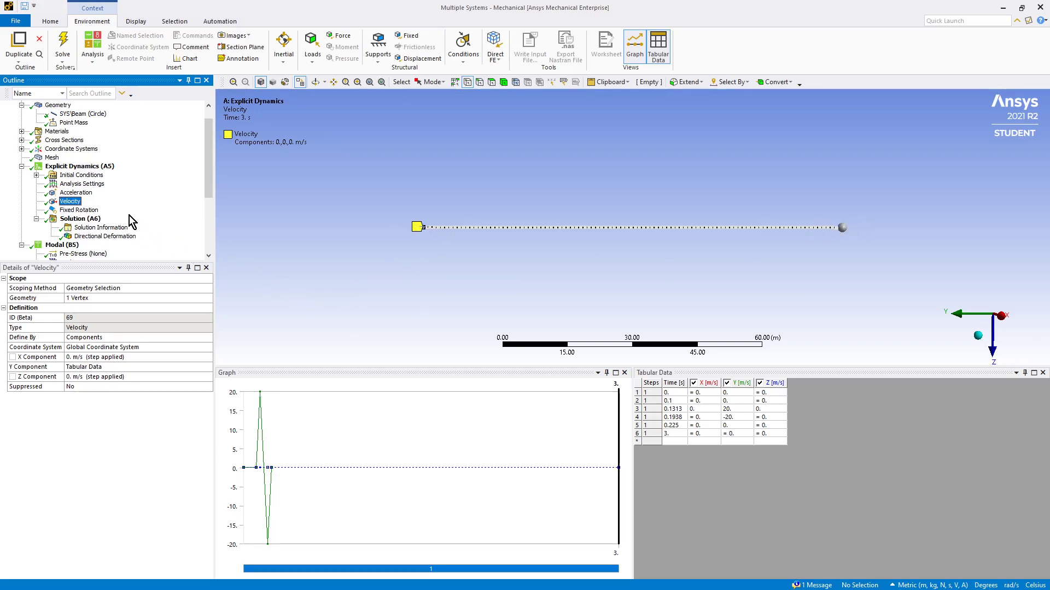
- Play and stop the explicit Y Directional Deformation animation over 3 s
left_click(104, 236)
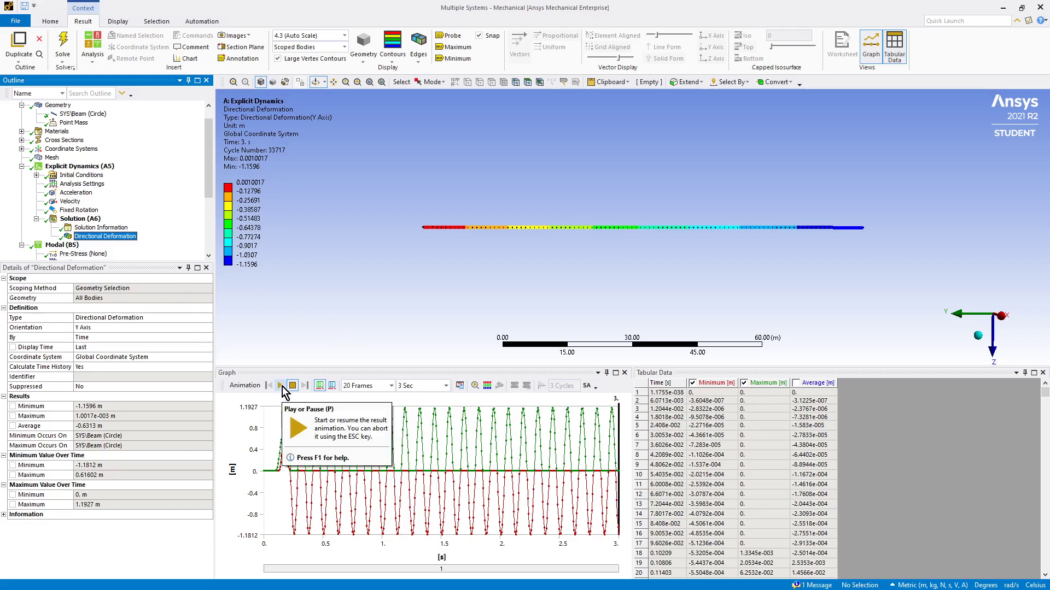
left_click(281, 386)
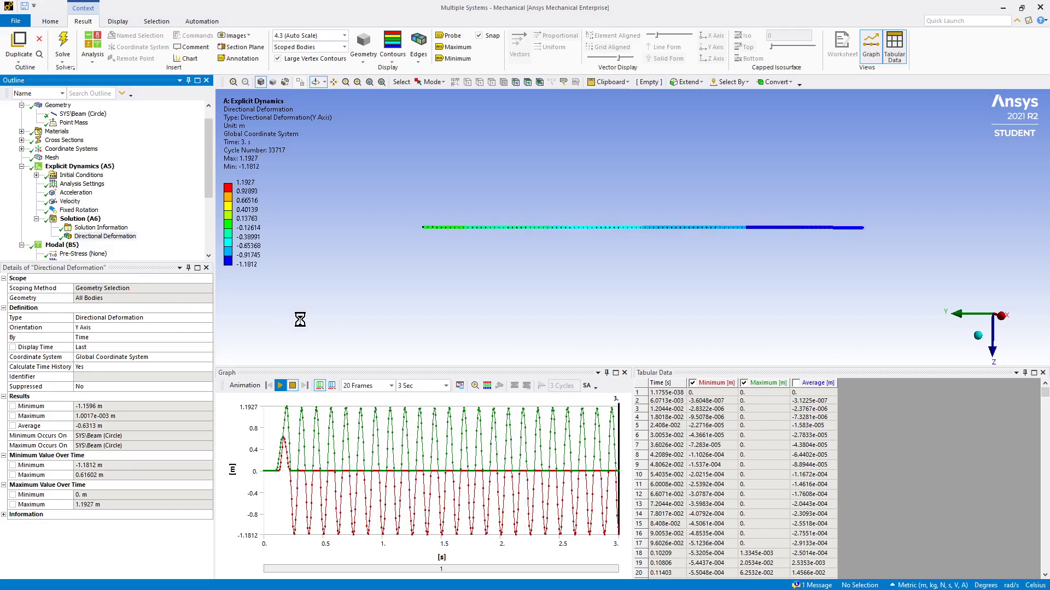
left_click(293, 387)
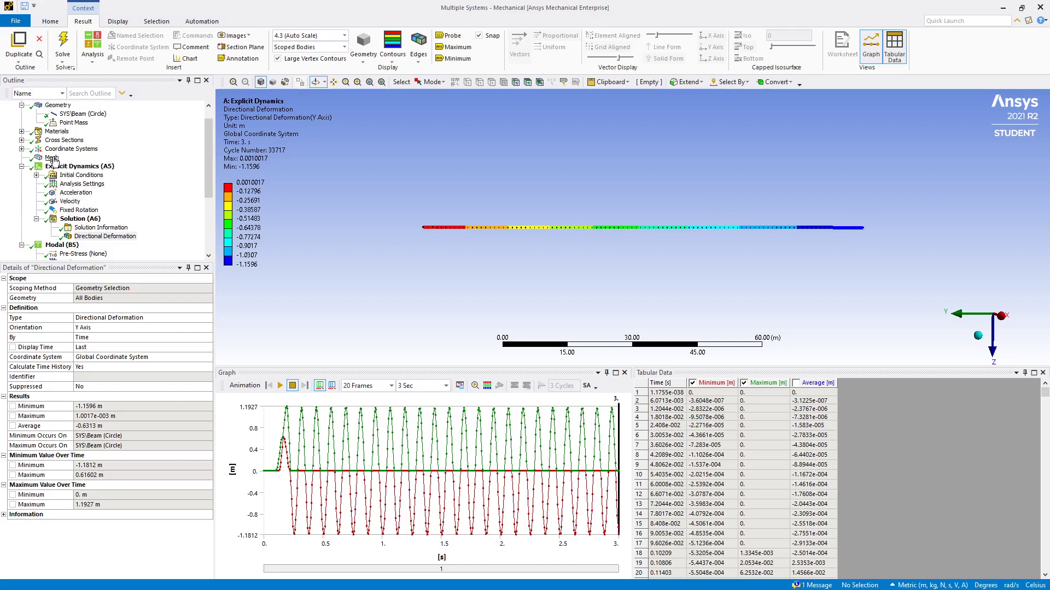
- Change the Point Mass X coordinate to 0.1 m
left_click(73, 122)
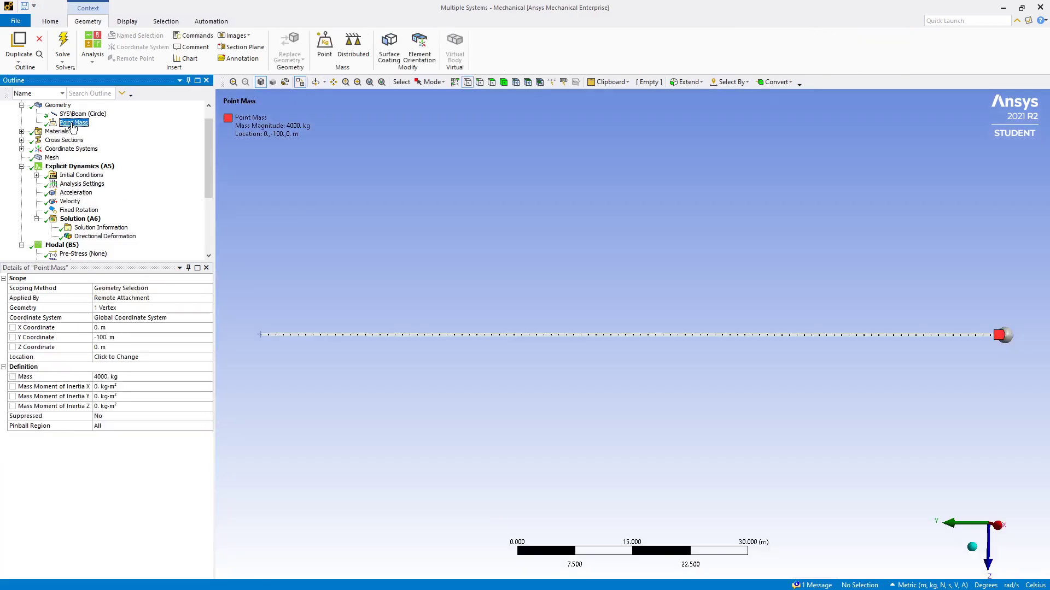
left_click(102, 328)
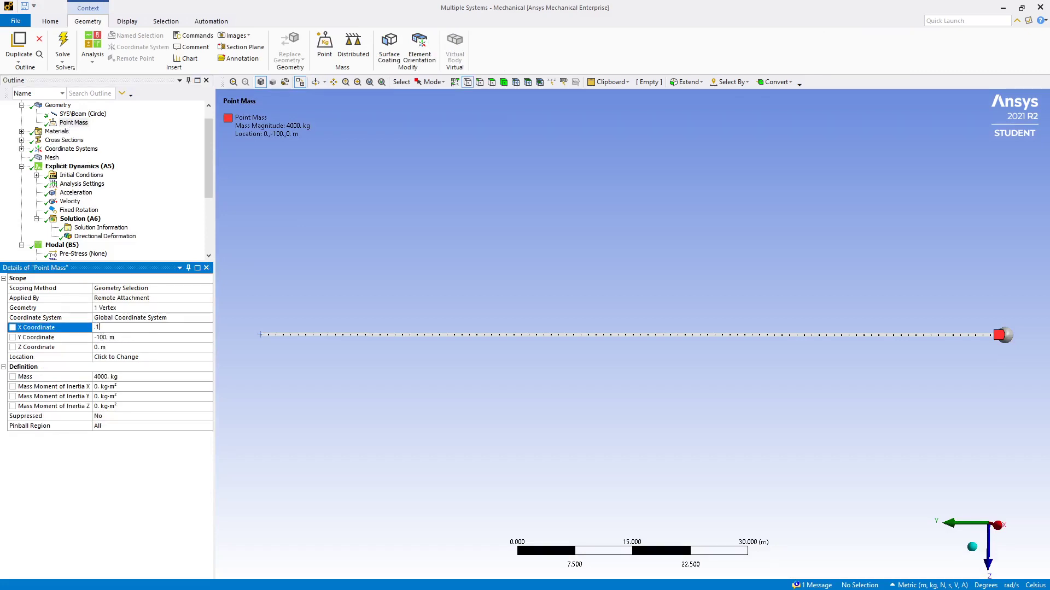
key("Return")
- Solve the outdated Directional Deformation, monitor Solution Information, then view the 10.791 m result
left_click(83, 237)
right_click(83, 240)
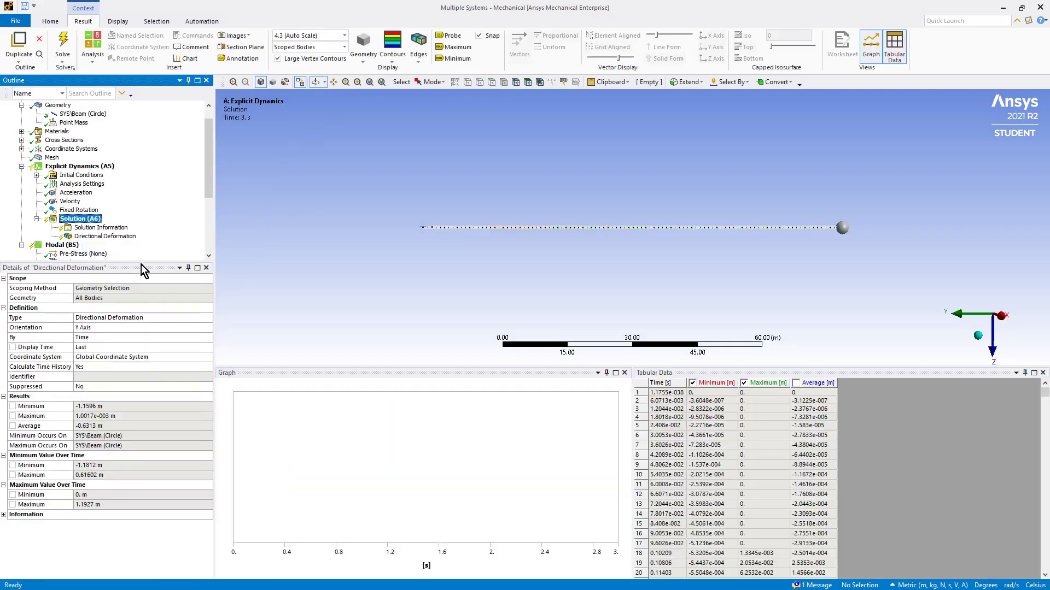
left_click(105, 262)
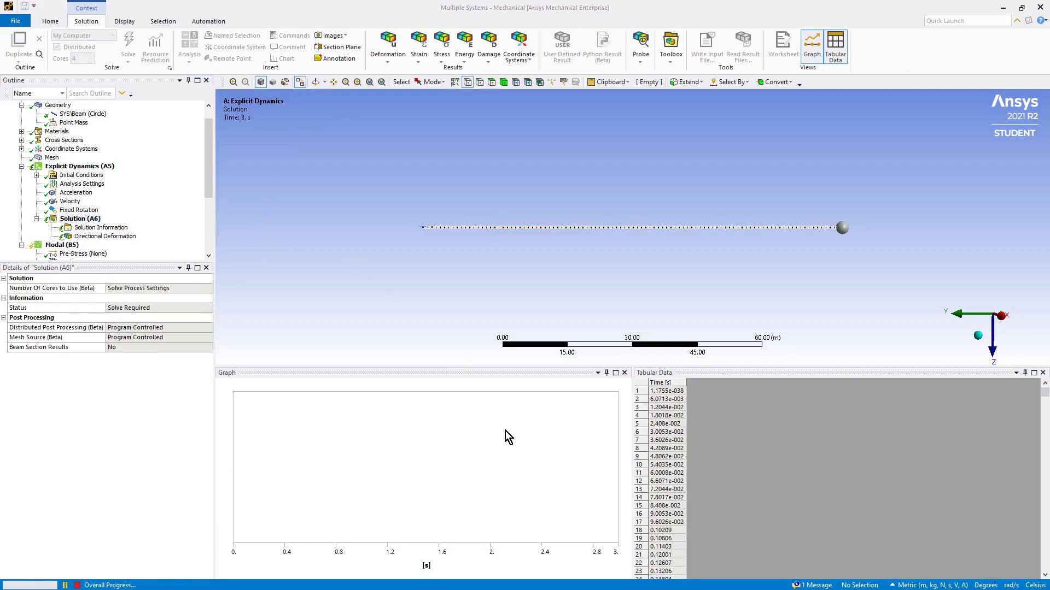
left_click(85, 229)
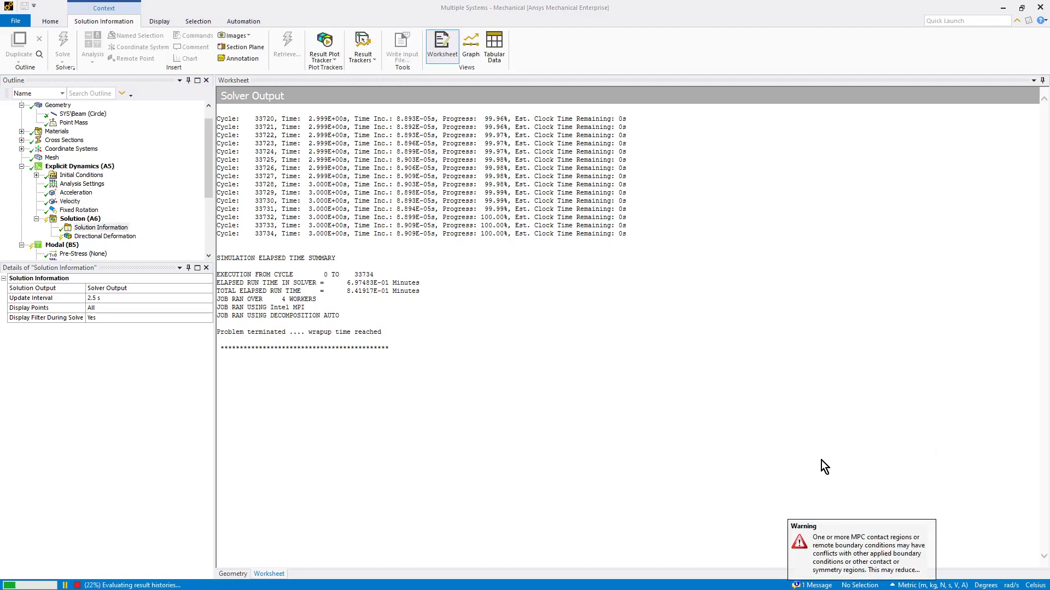
left_click(109, 236)
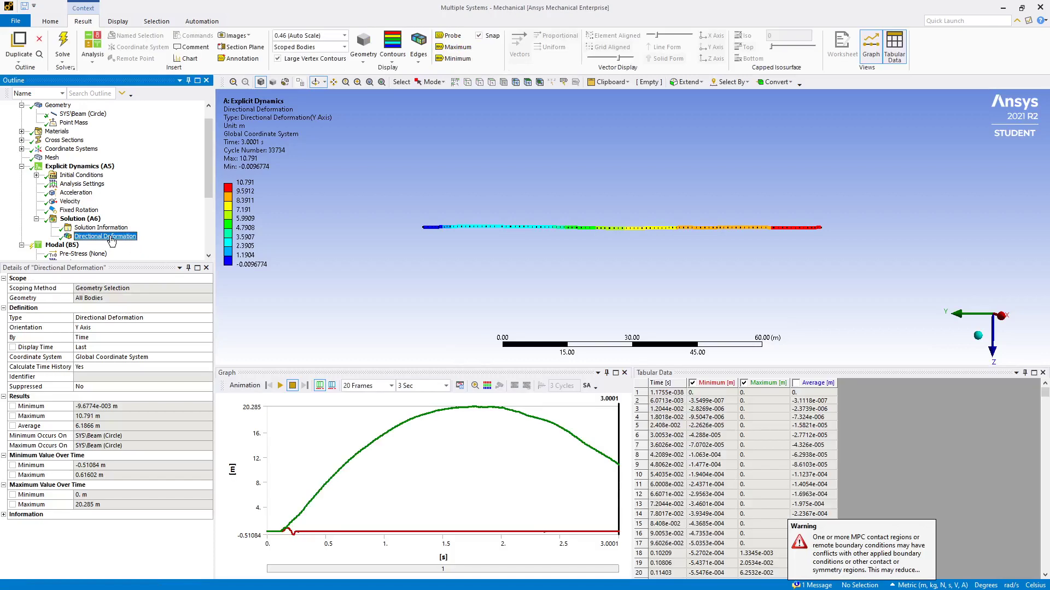
- Show the deformation at 1.0 (True Scale) and animate with all 501 distributed result frames
left_click(344, 35)
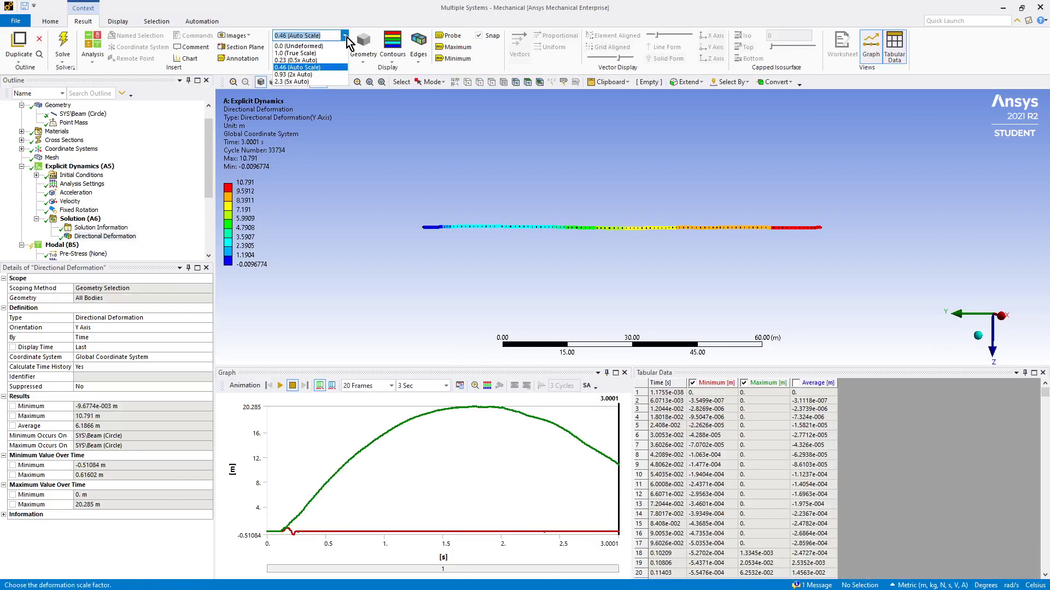
left_click(327, 57)
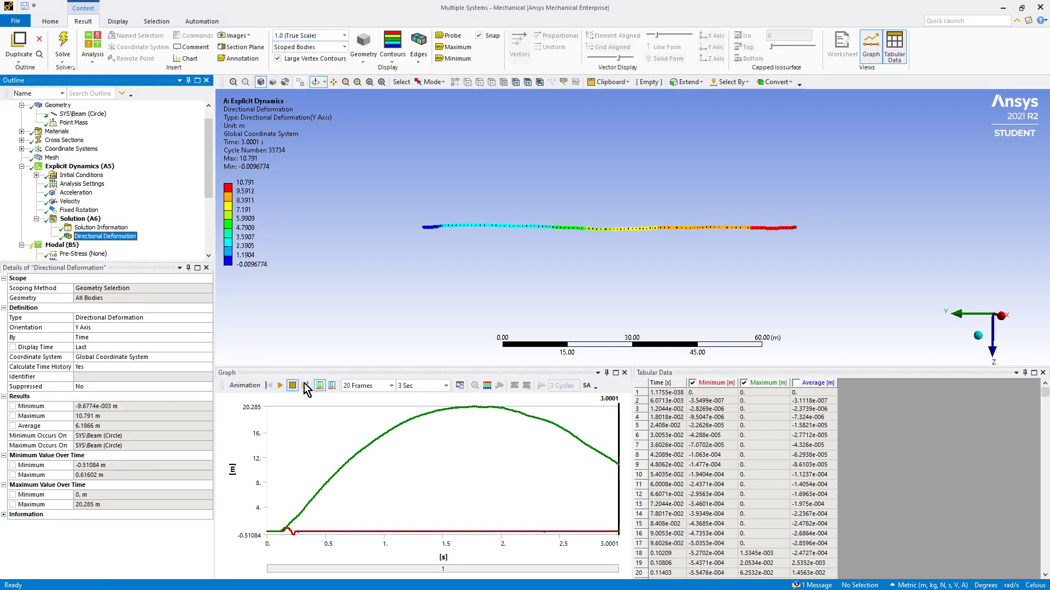
left_click(392, 386)
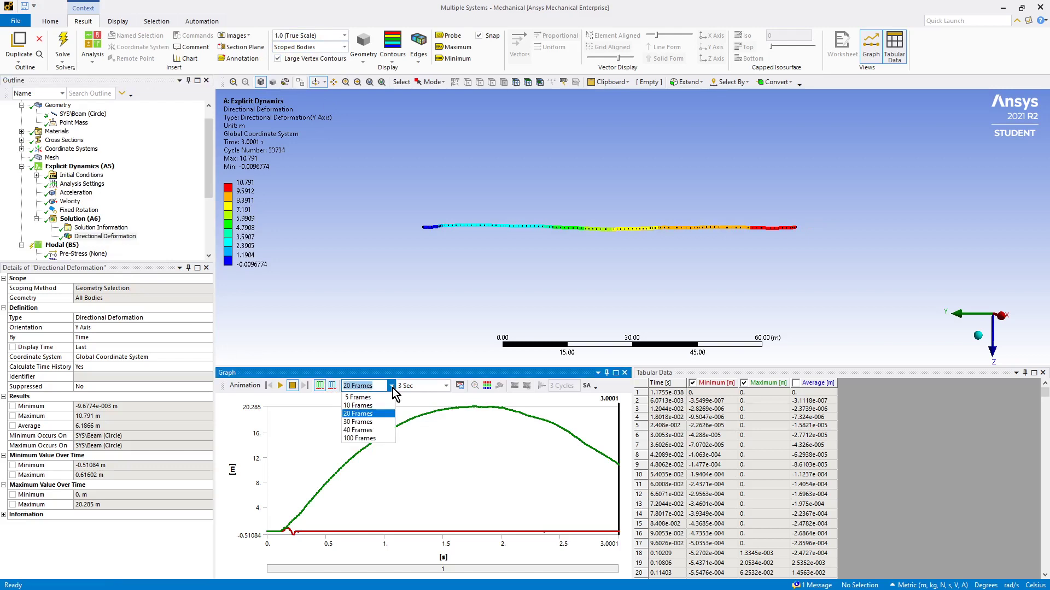
left_click(330, 386)
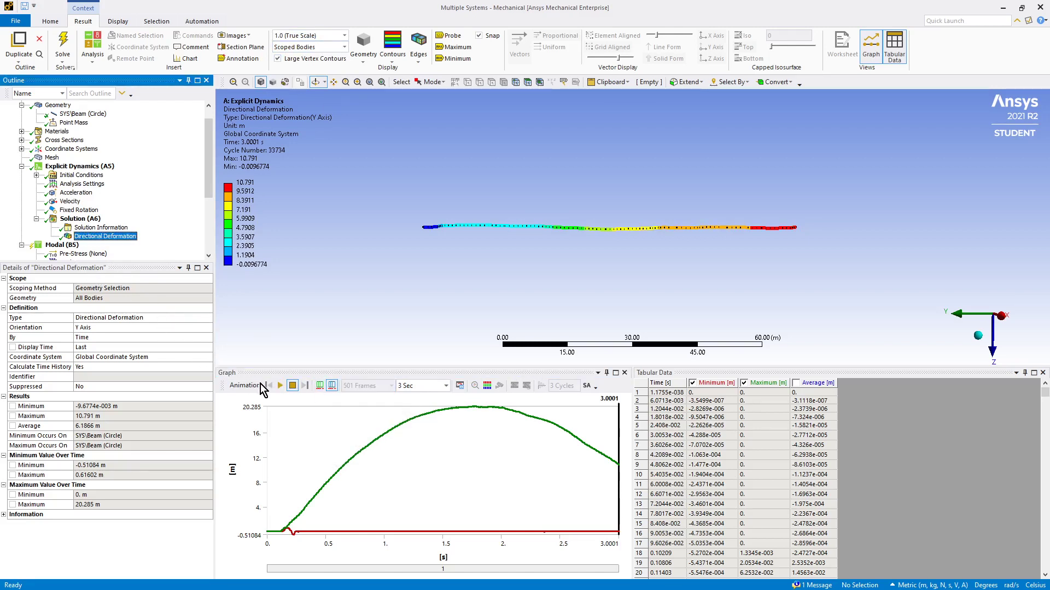
- Play the 501-frame true-scale Y Directional Deformation animation of the beam's 3 s waggle
left_click(279, 386)
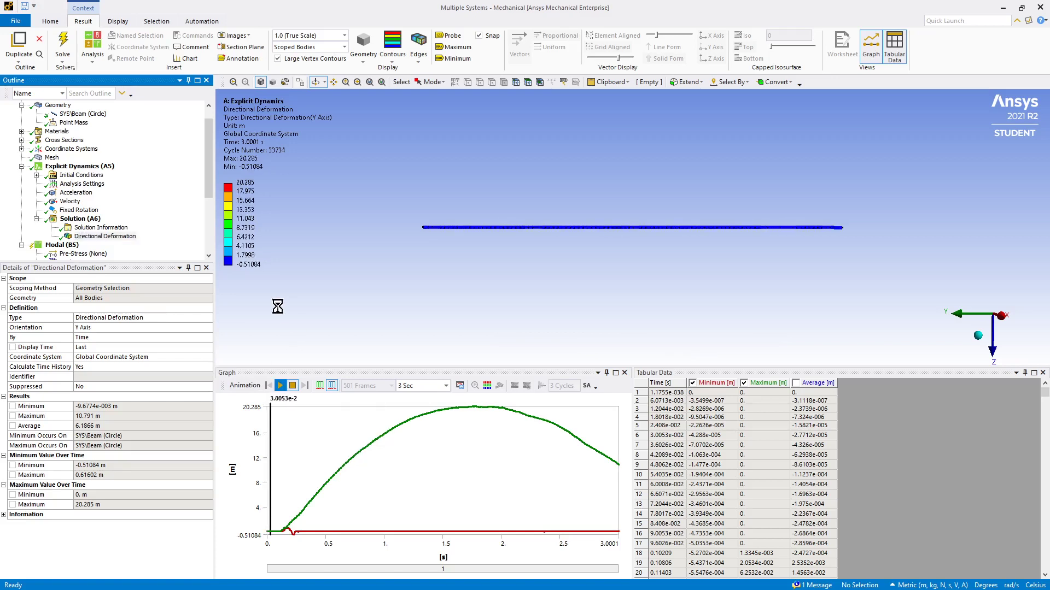